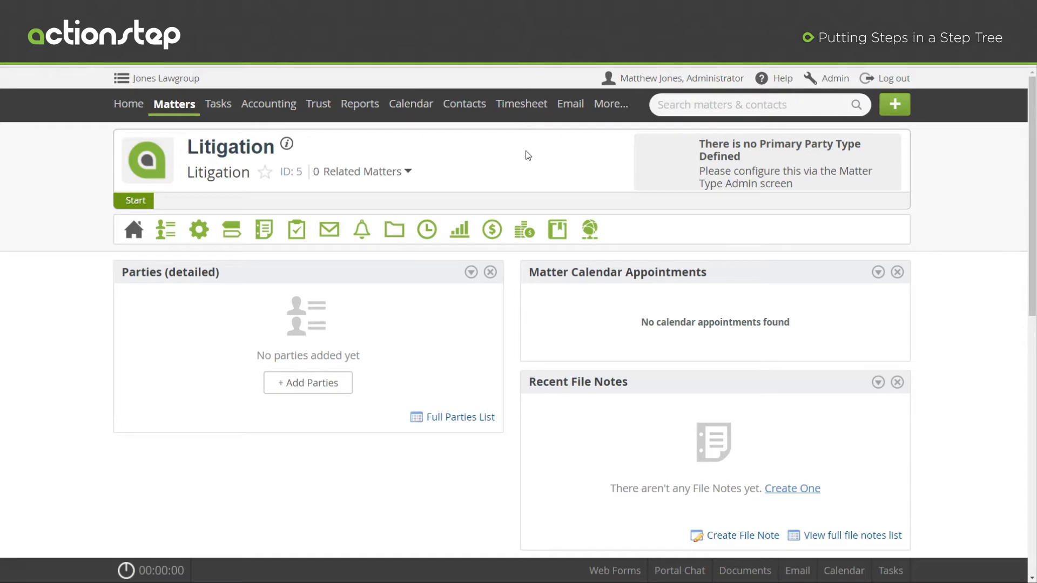
Step: Open the Step Tree of the Litigation action type in the workflow administration
click(832, 78)
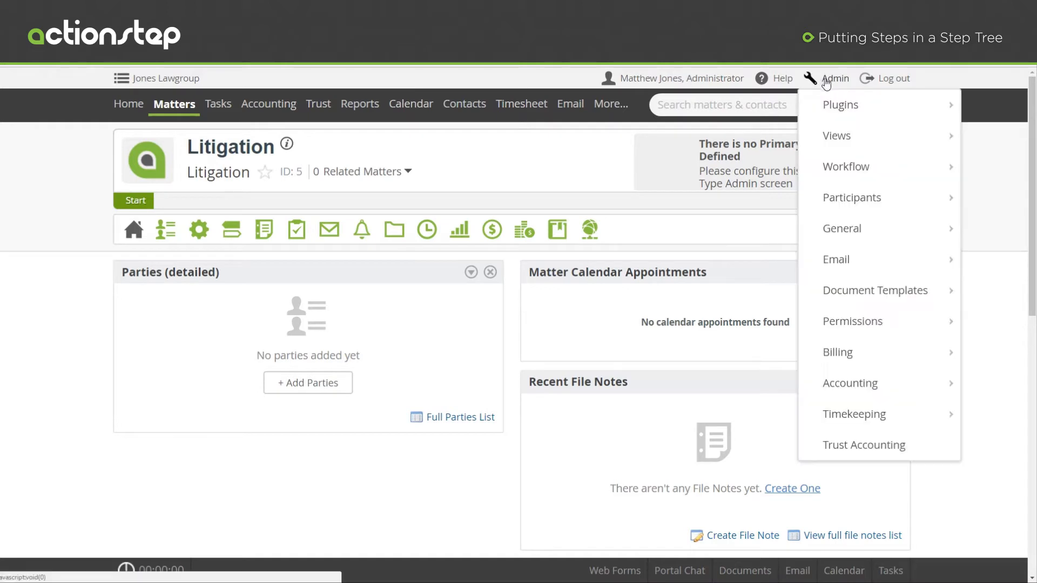
mouse_move(851, 167)
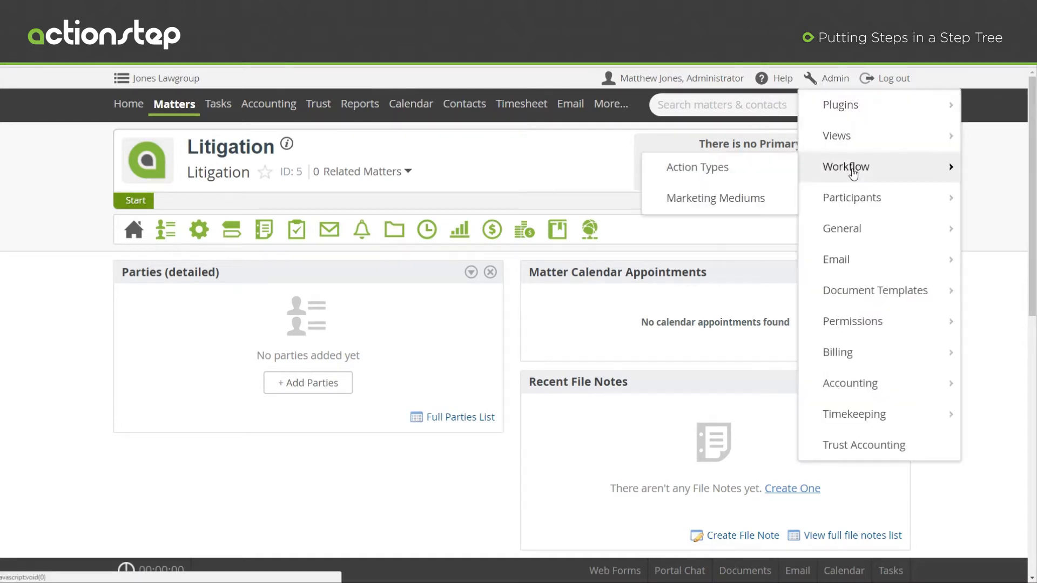
click(756, 177)
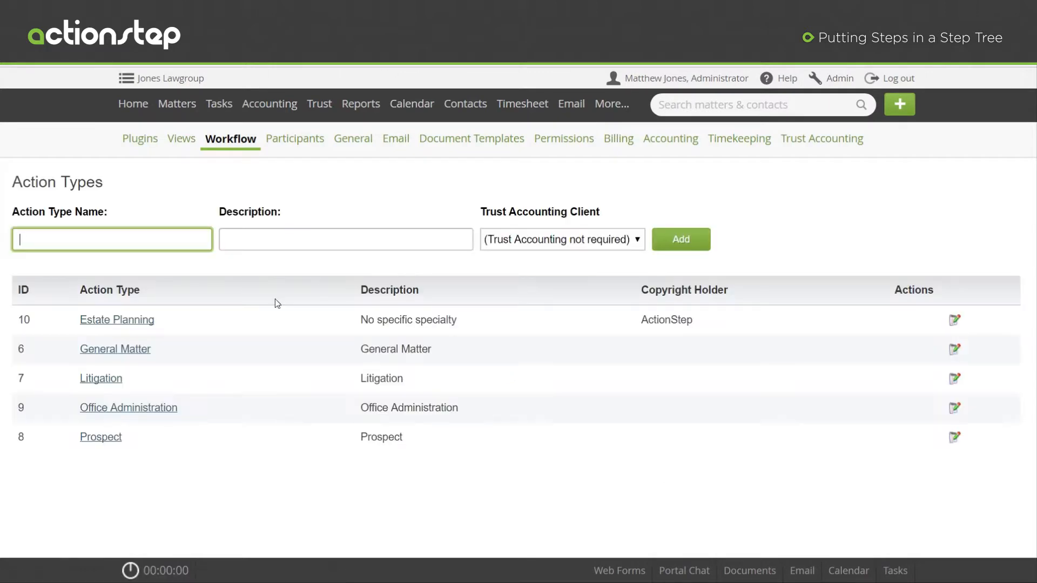
click(99, 382)
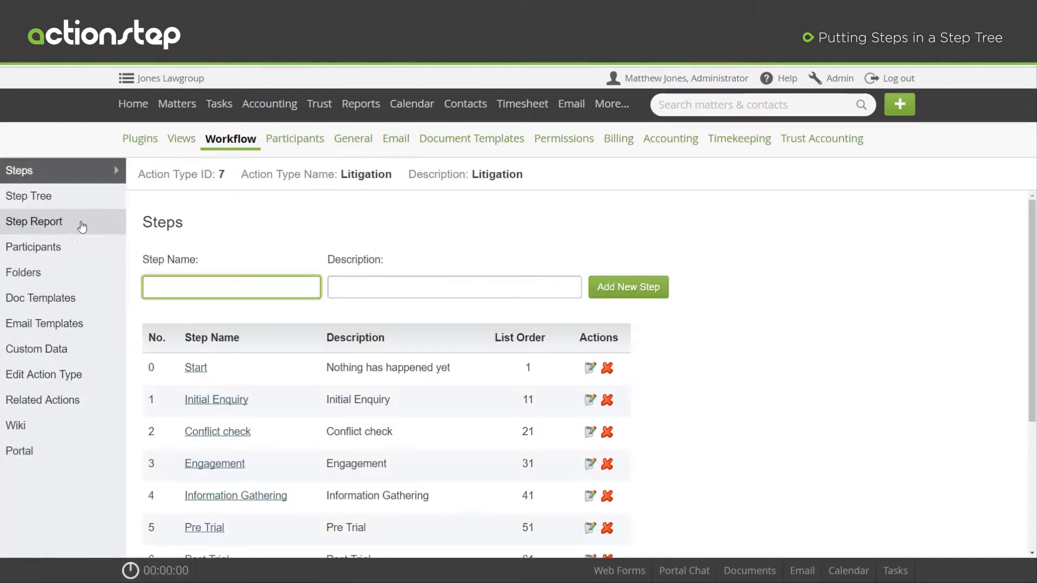
click(64, 198)
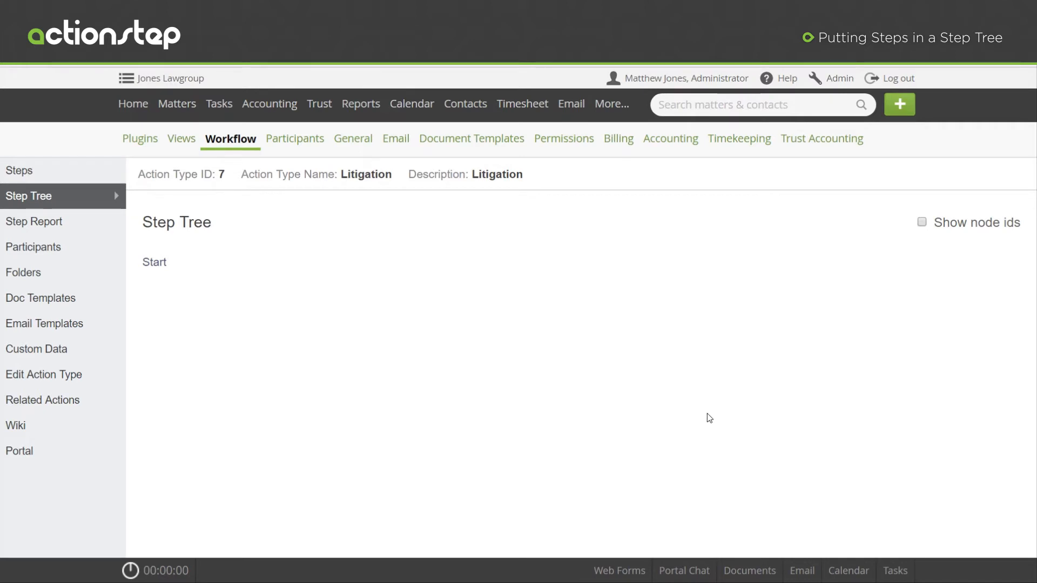
Step: Add the Initial Enquiry step as a node under Start in the step tree
click(156, 268)
click(223, 303)
click(236, 334)
click(244, 363)
click(229, 368)
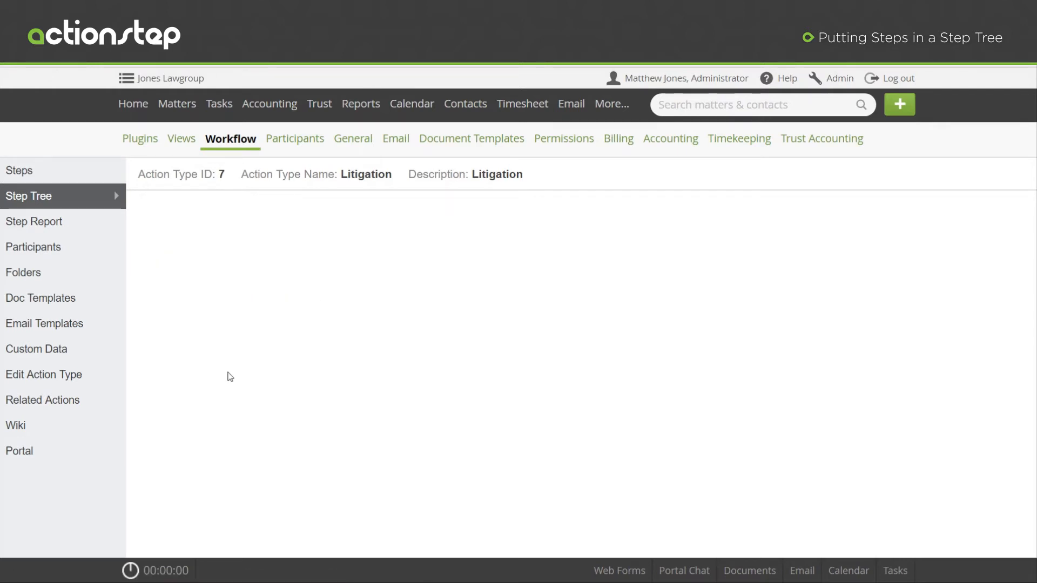
Step: Add the Conflict check step as a node under Initial Enquiry
click(197, 286)
click(265, 327)
click(275, 355)
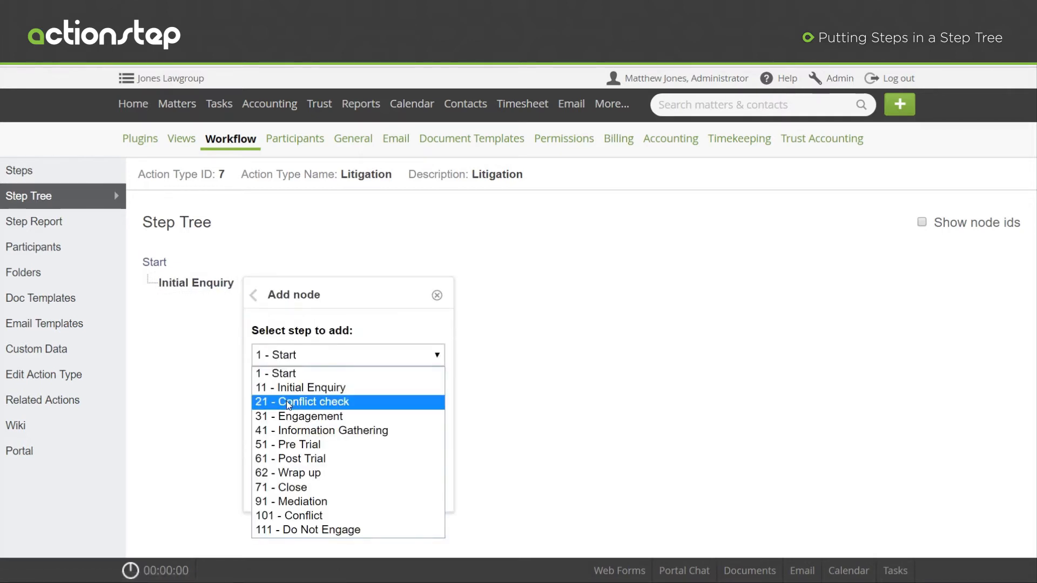
click(286, 401)
click(274, 386)
Step: Add the Engagement step as a node under Conflict check
click(208, 306)
click(299, 344)
click(291, 376)
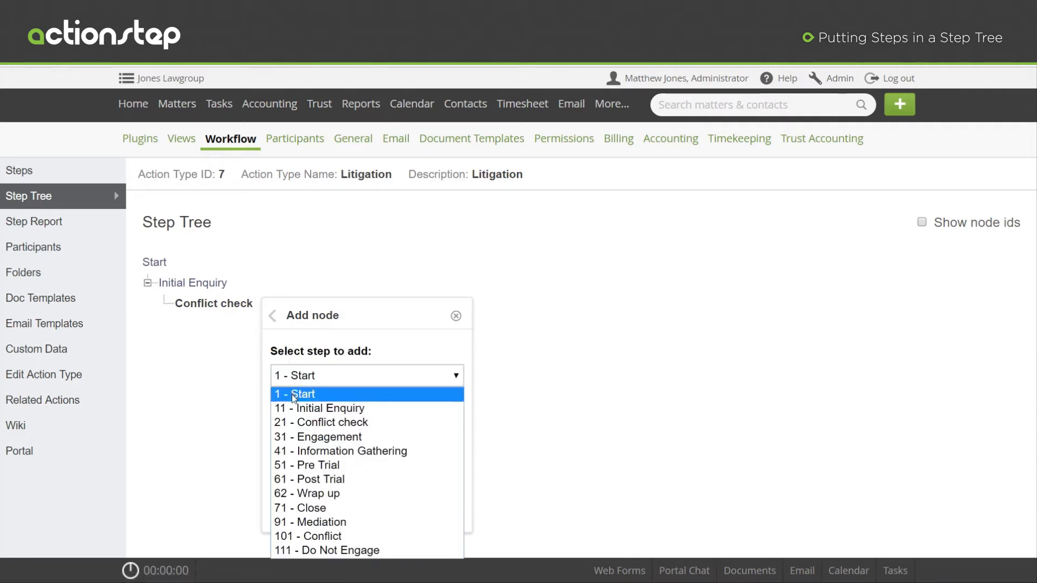
click(294, 436)
click(288, 411)
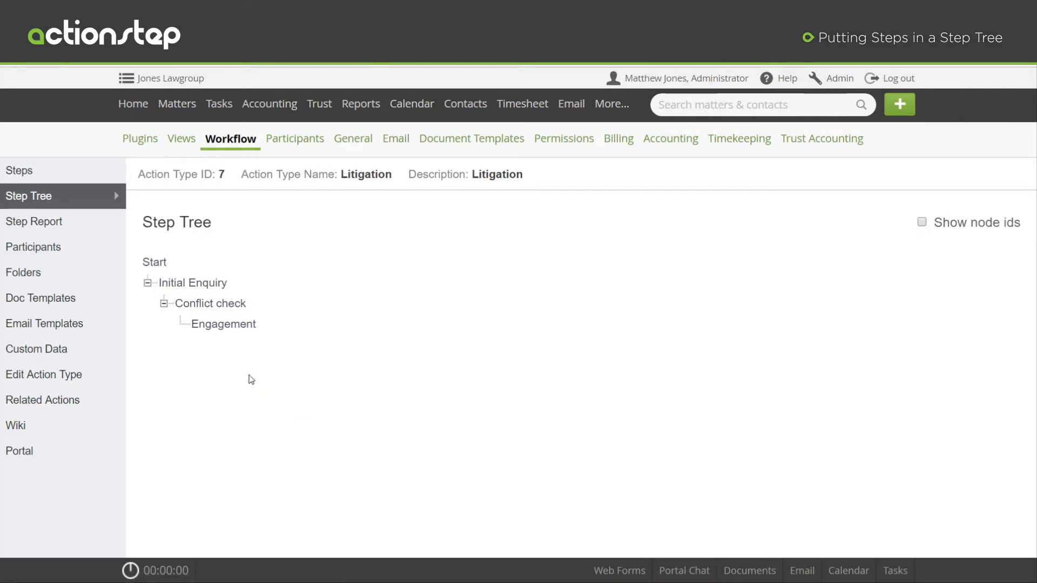
Step: Add the Information Gathering step as a node under Engagement
click(223, 326)
click(283, 362)
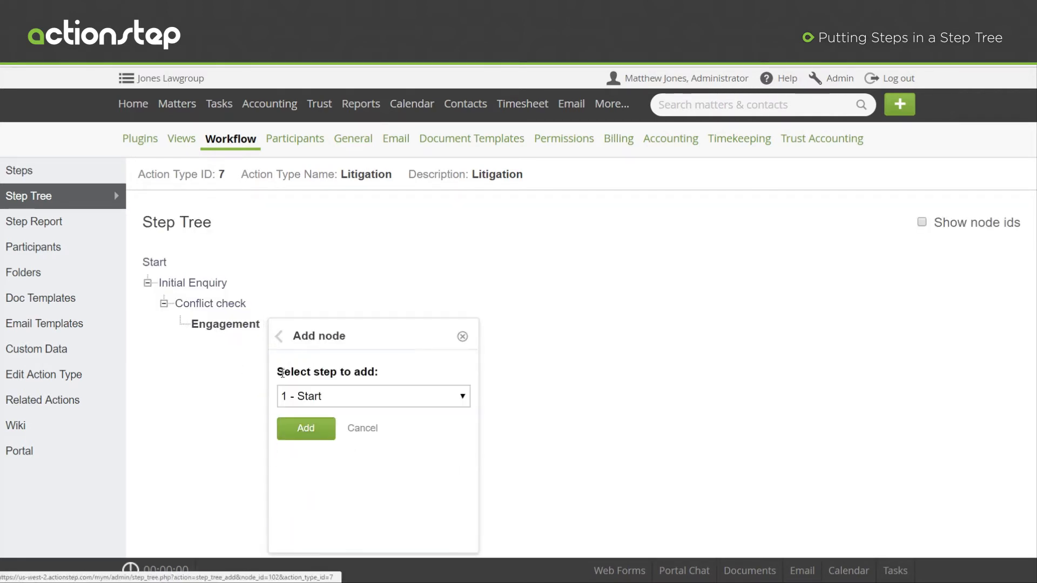
click(291, 395)
click(312, 471)
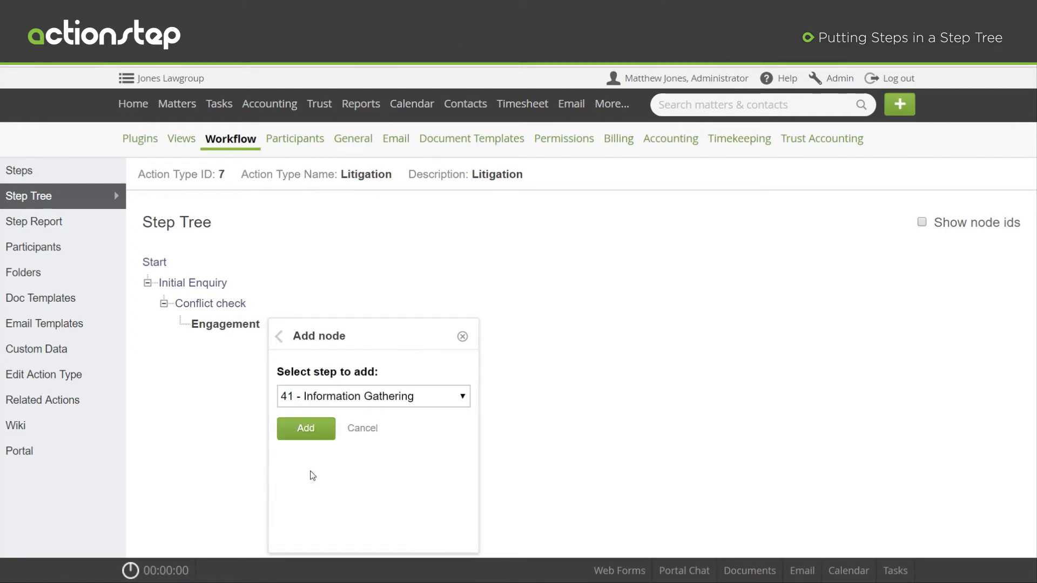
click(296, 426)
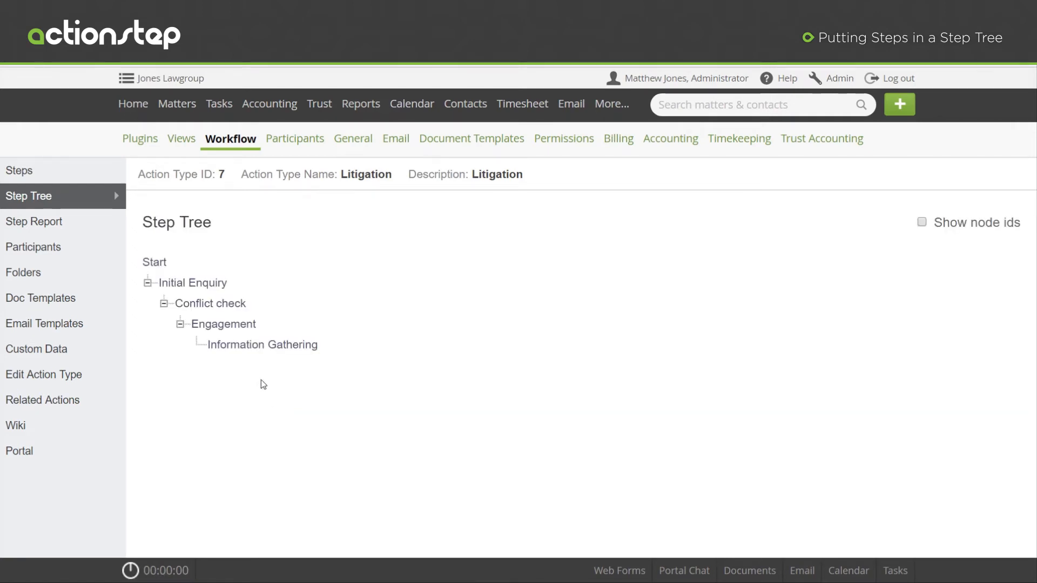
Step: Add the Pre Trial step as a node under Information Gathering
click(248, 354)
click(371, 377)
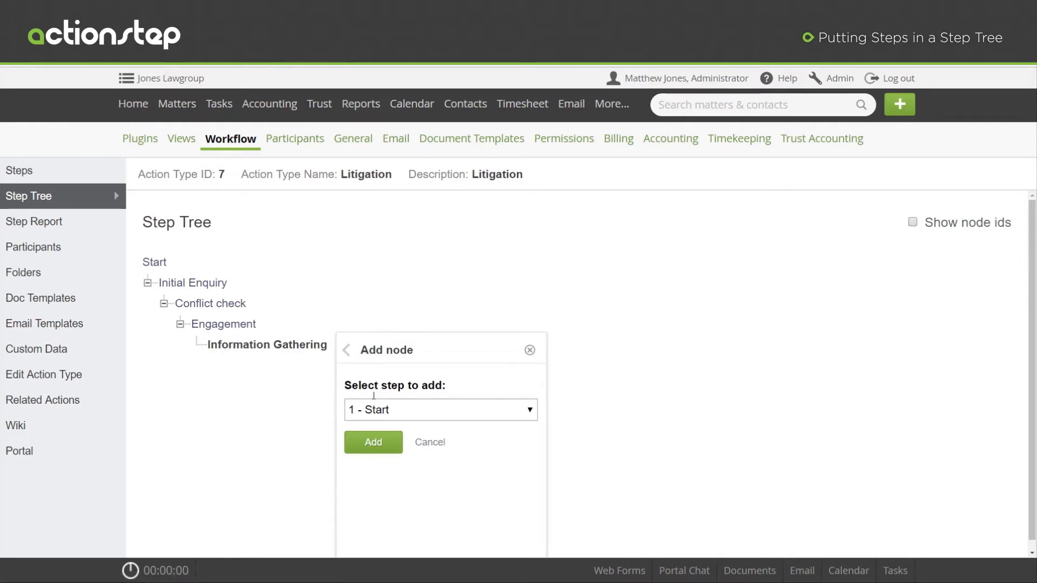
click(373, 408)
click(384, 497)
click(367, 445)
Step: Add the Post Trial step as a node under Pre Trial
click(254, 370)
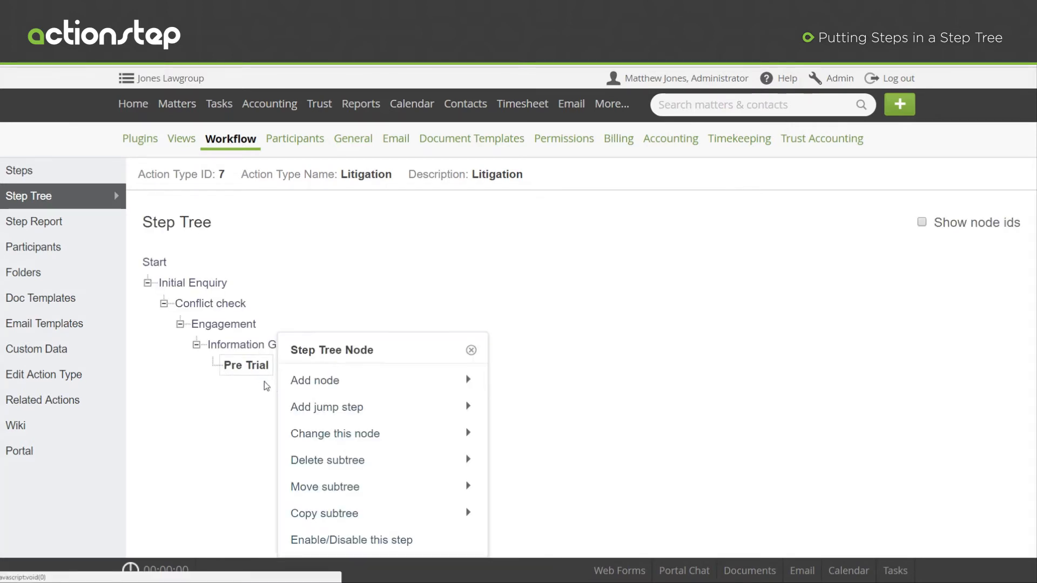
click(305, 380)
click(318, 410)
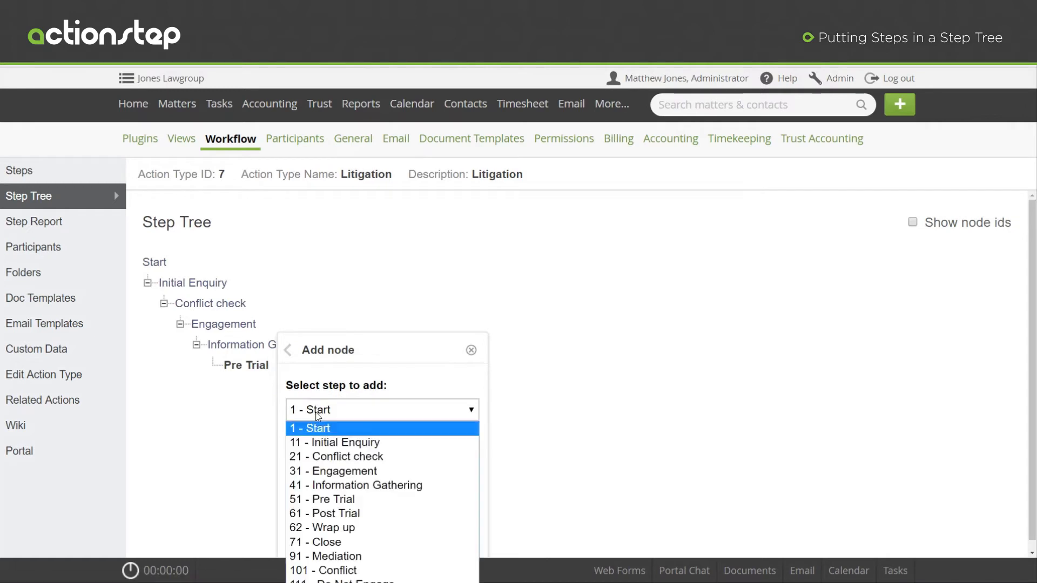
click(328, 513)
click(317, 447)
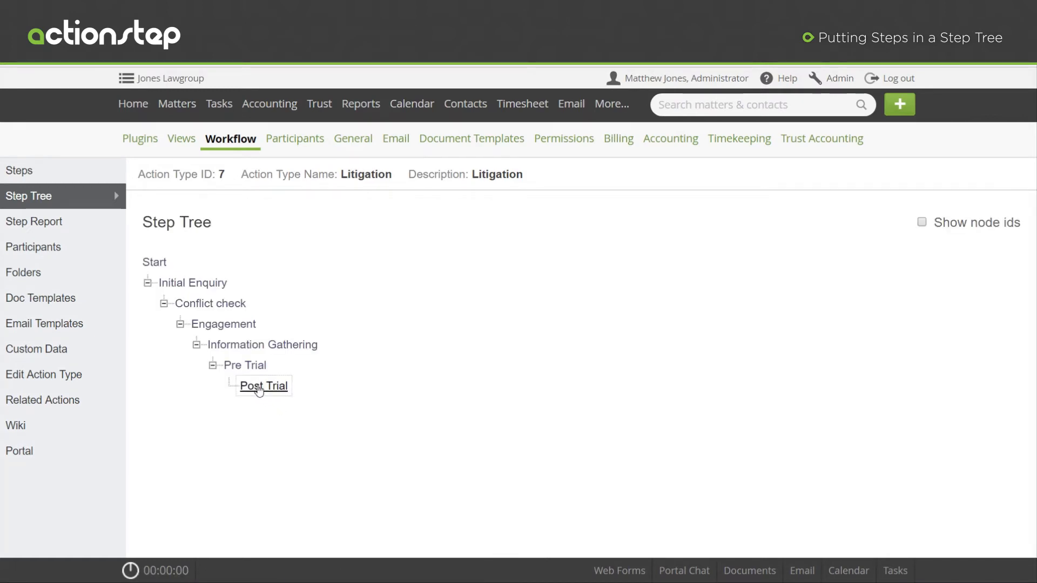
Step: Add the Wrap up step as a node under Post Trial
click(259, 391)
click(319, 378)
click(320, 410)
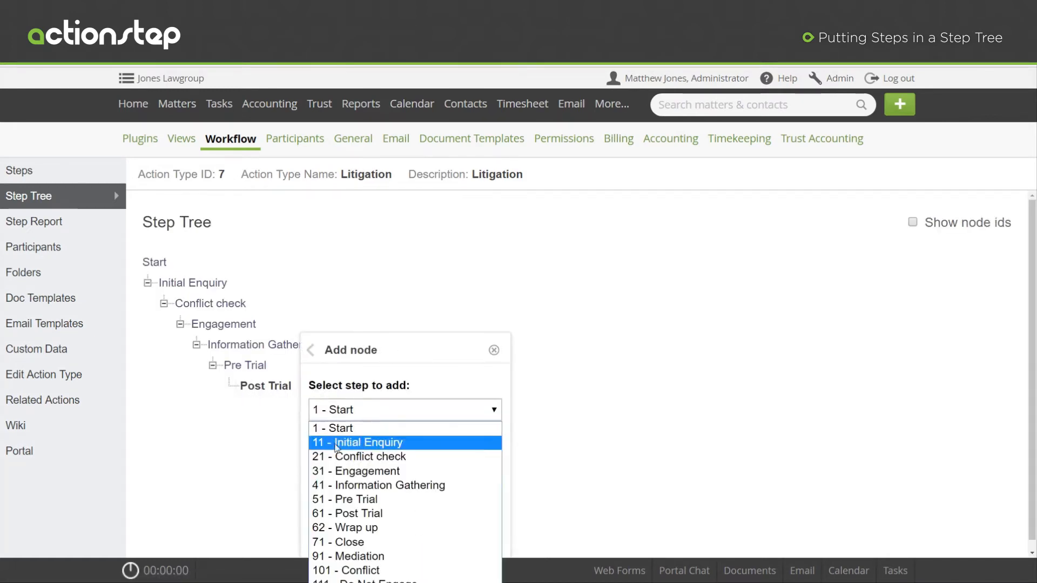
click(351, 527)
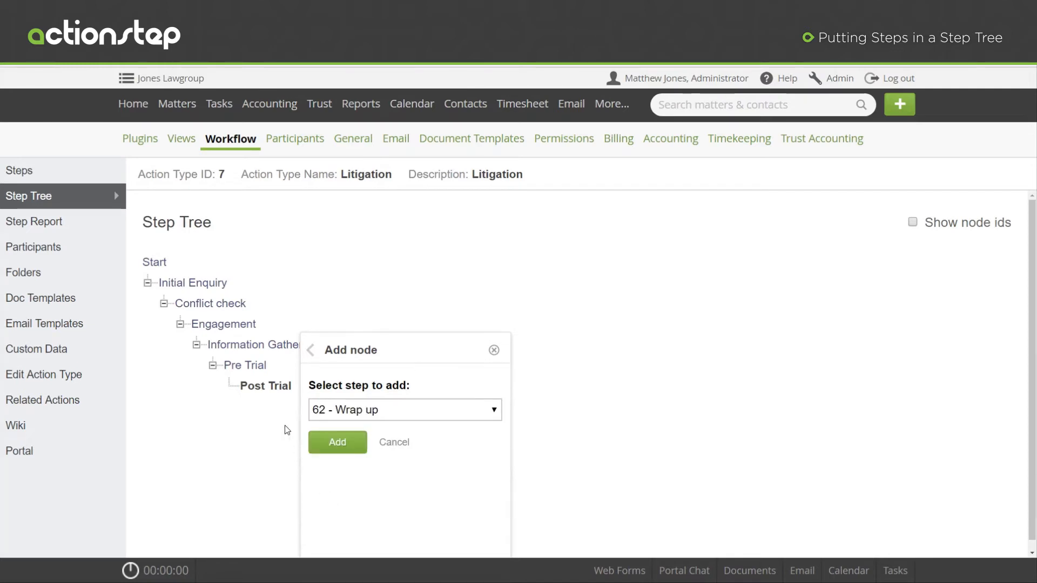
click(330, 443)
Step: Add the Close step as a node under Wrap up to end the main branch
click(276, 409)
click(335, 375)
click(352, 413)
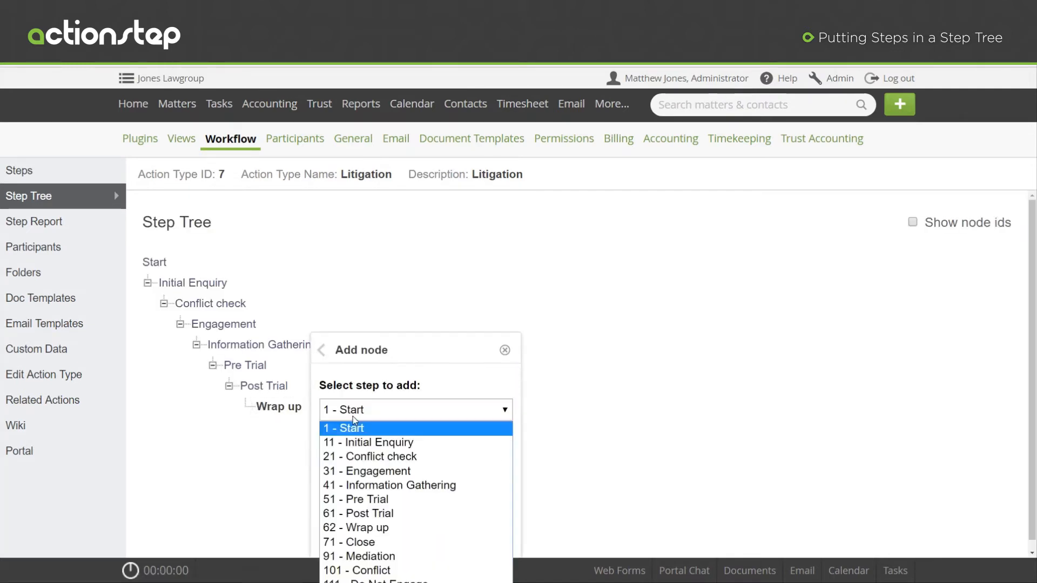
click(371, 540)
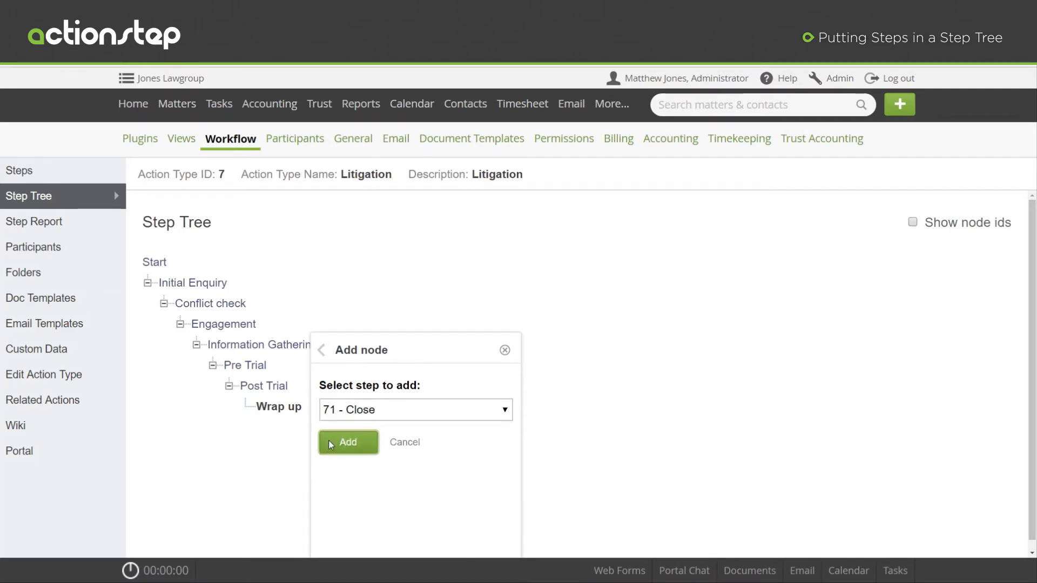
click(330, 441)
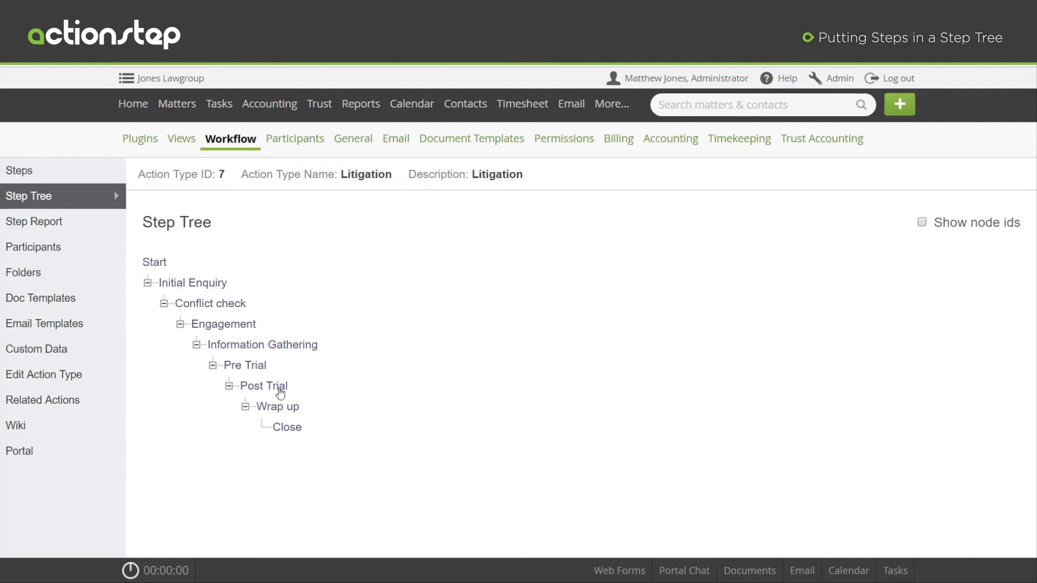
Step: Add the Conflict step as an alternative node under Conflict check, alongside Engagement
click(232, 315)
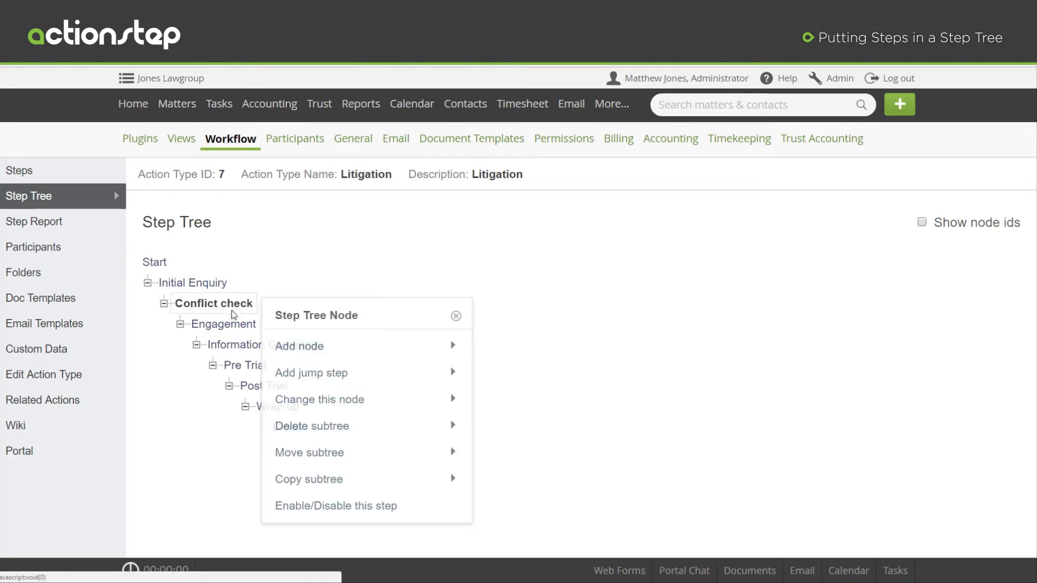
click(296, 346)
click(324, 376)
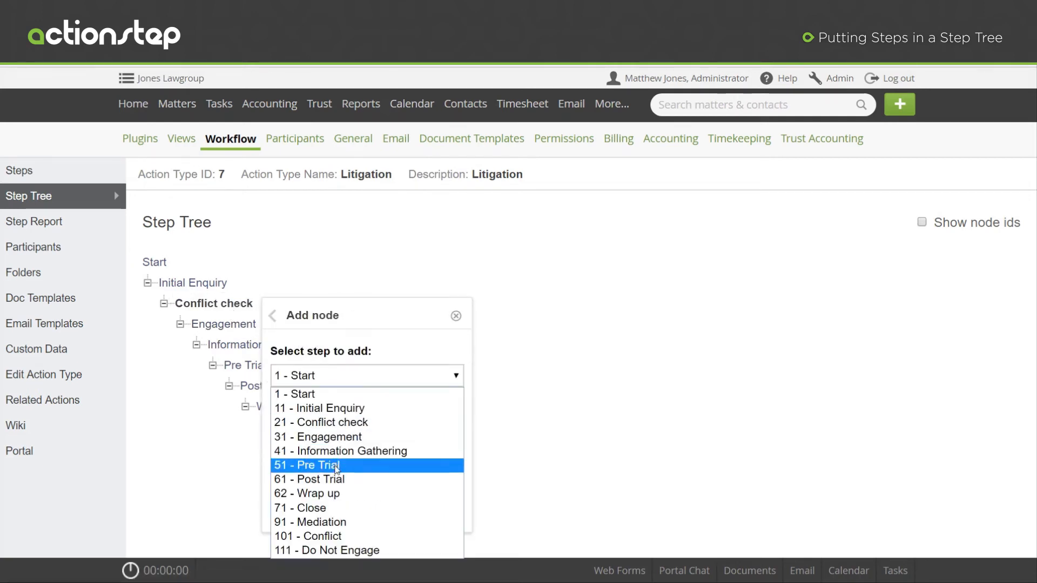
click(330, 532)
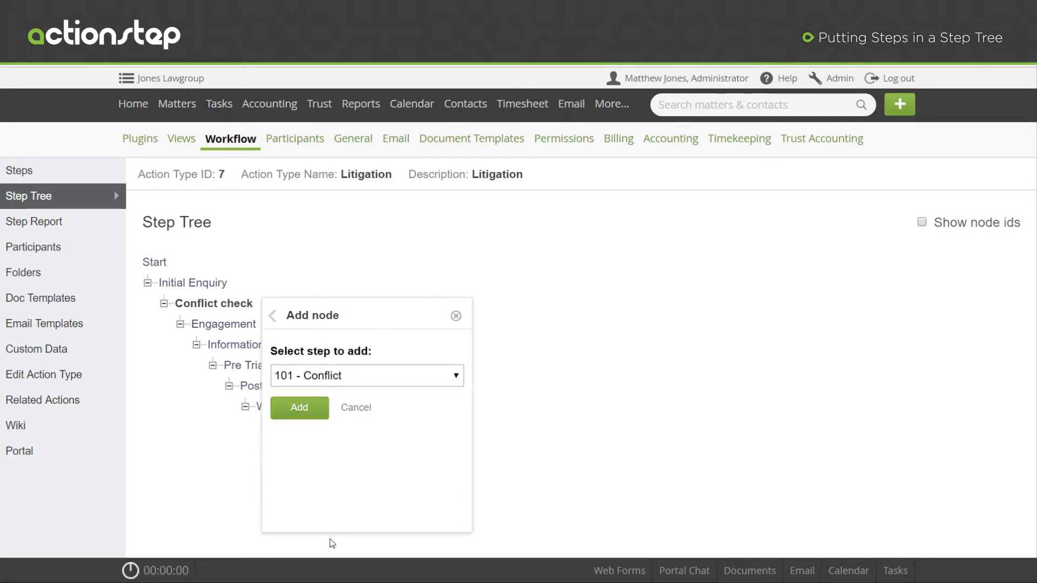
click(297, 408)
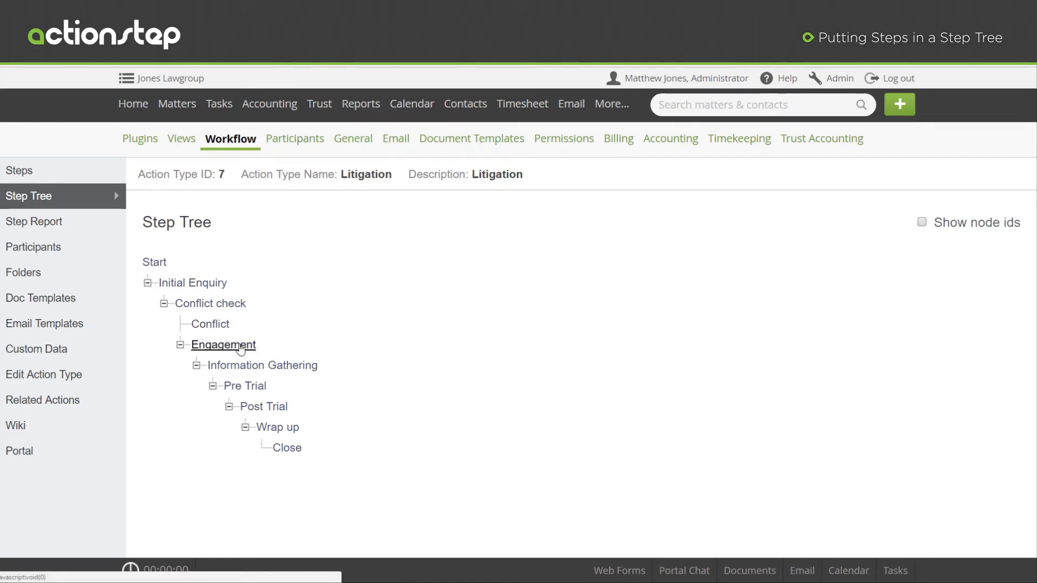
Step: Add the Do Not Engage step as an alternative node under Engagement, alongside Information Gathering
click(240, 350)
click(303, 378)
click(321, 409)
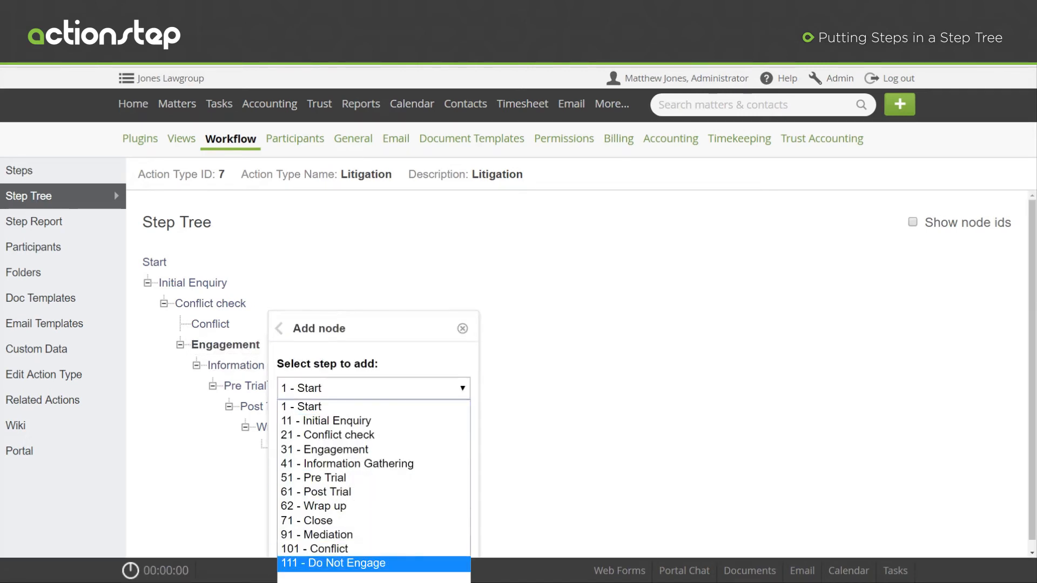
click(319, 561)
click(299, 422)
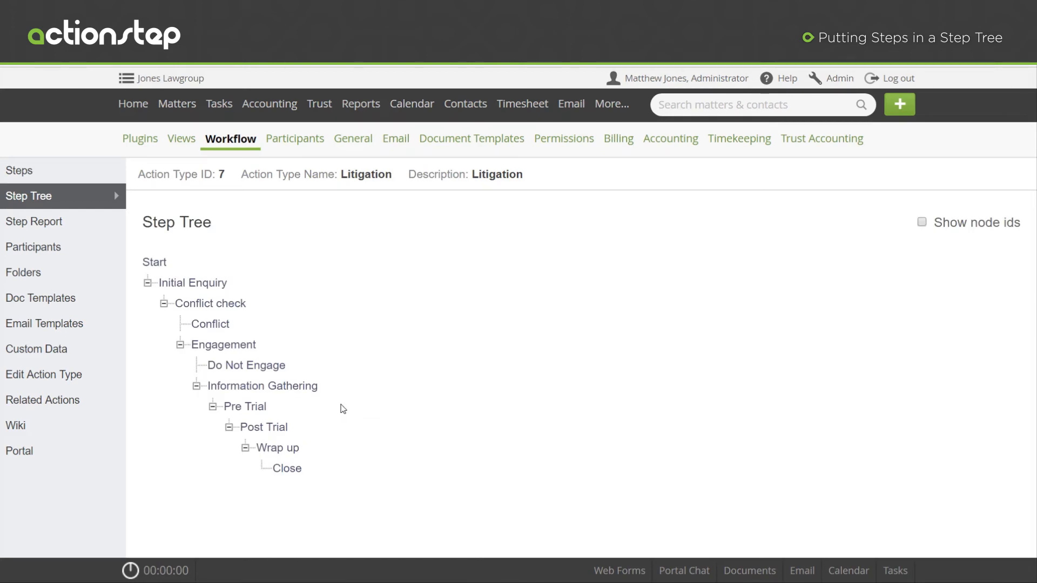
Step: Add the Mediation step as an alternative node under Information Gathering, alongside Pre Trial
click(309, 396)
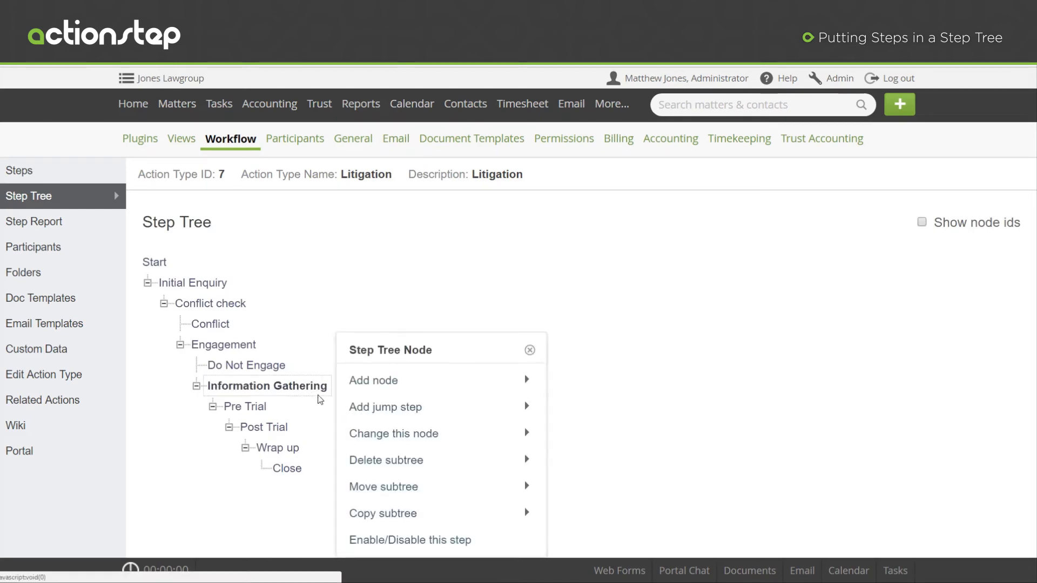
click(370, 395)
click(372, 410)
click(378, 553)
click(376, 452)
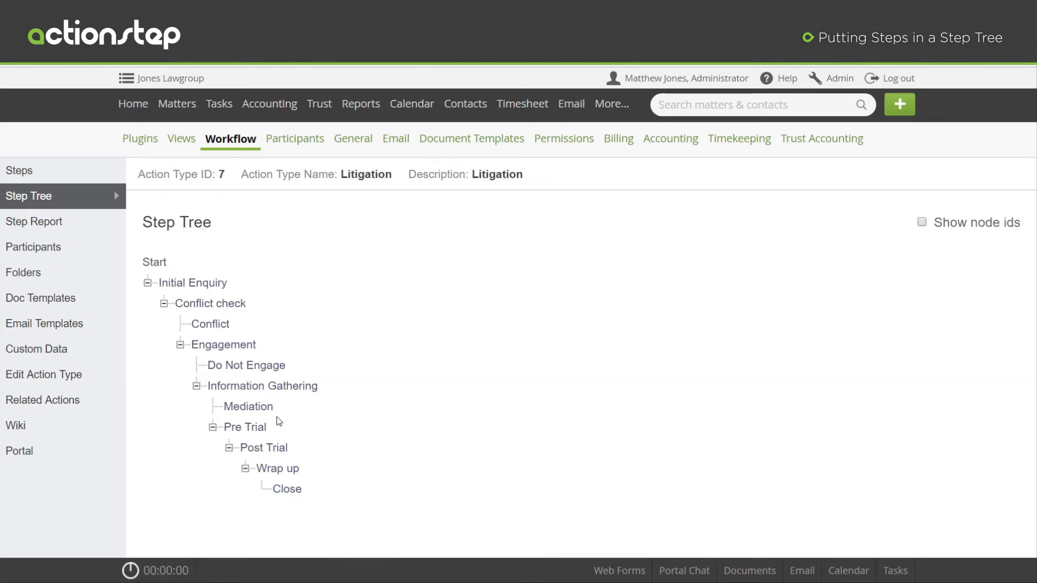
Step: Add the Wrap up step as a node under Mediation
click(273, 415)
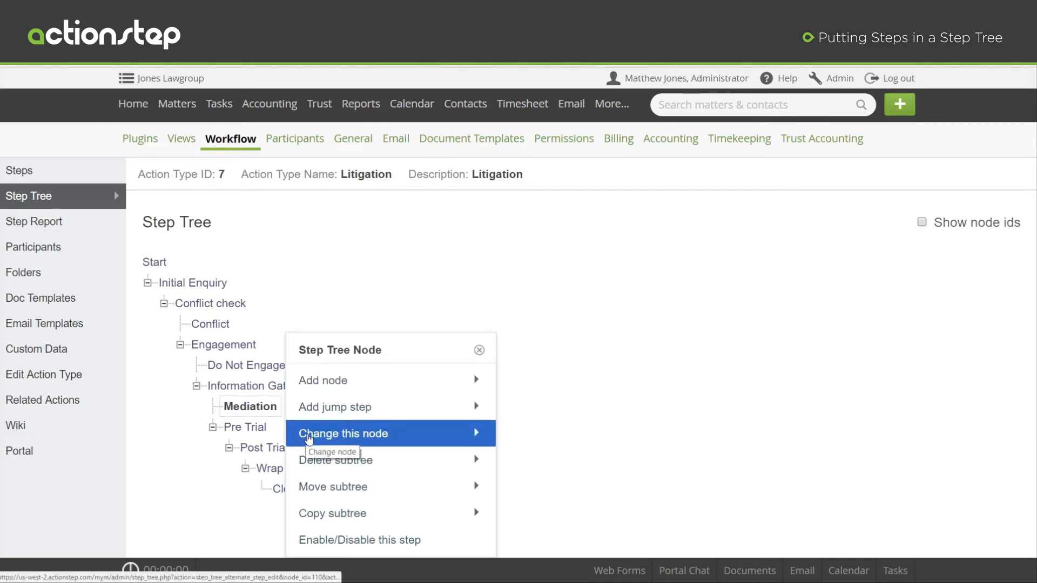
click(346, 380)
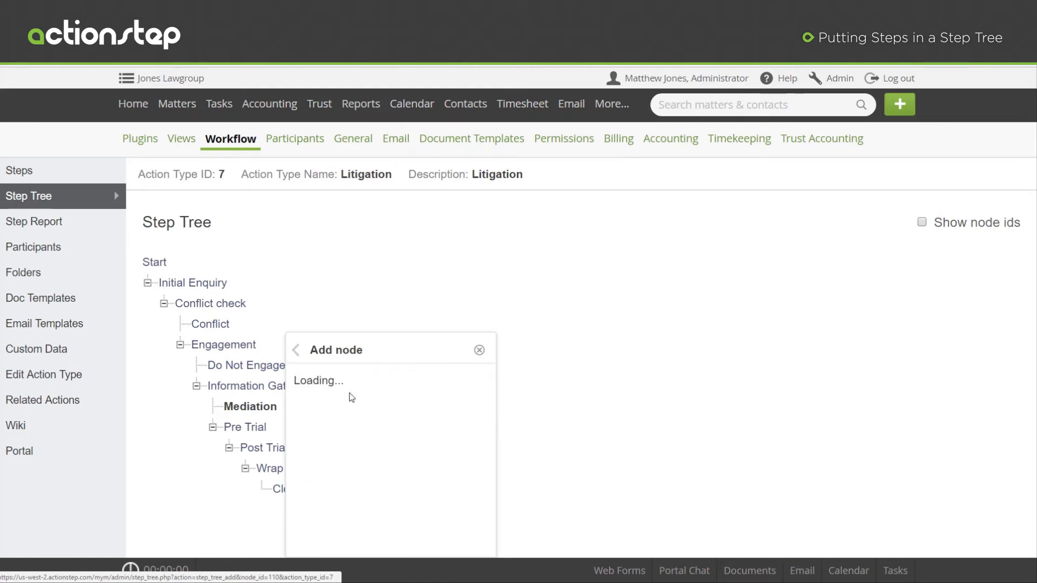
click(362, 411)
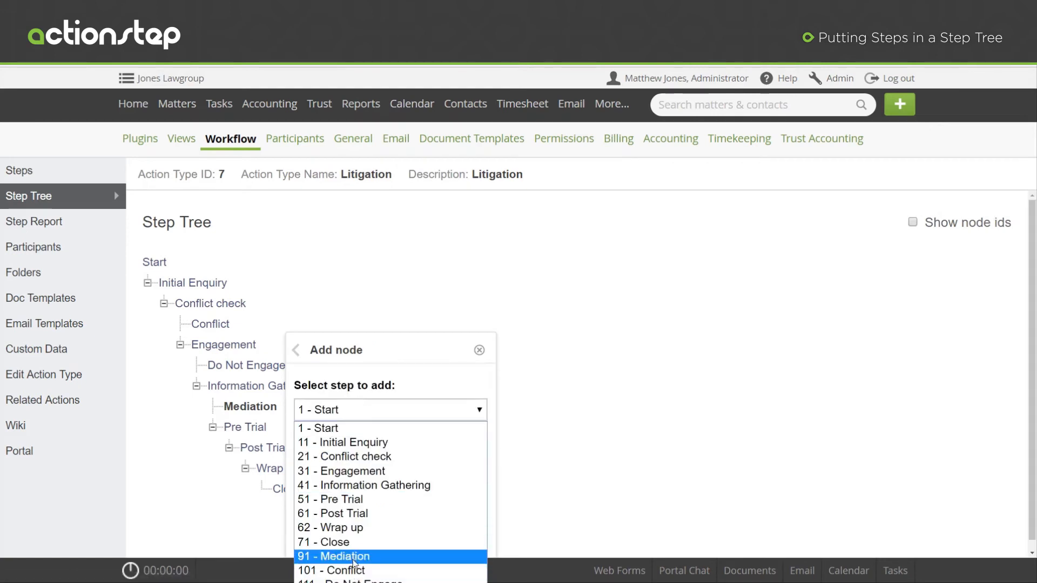
click(348, 527)
click(331, 442)
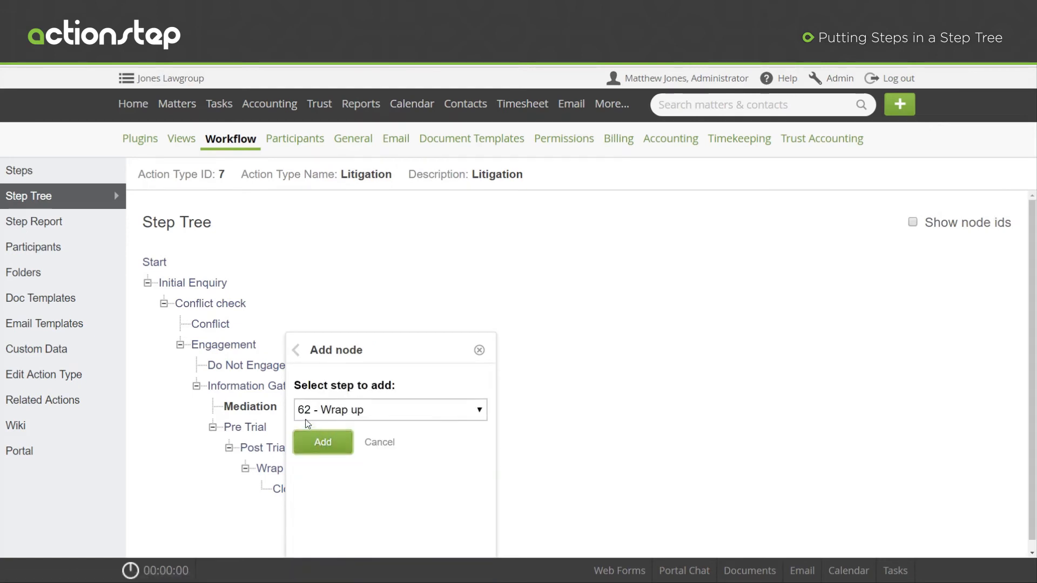
Step: Add the Close step as a node under the Wrap up step of the Mediation branch
click(279, 430)
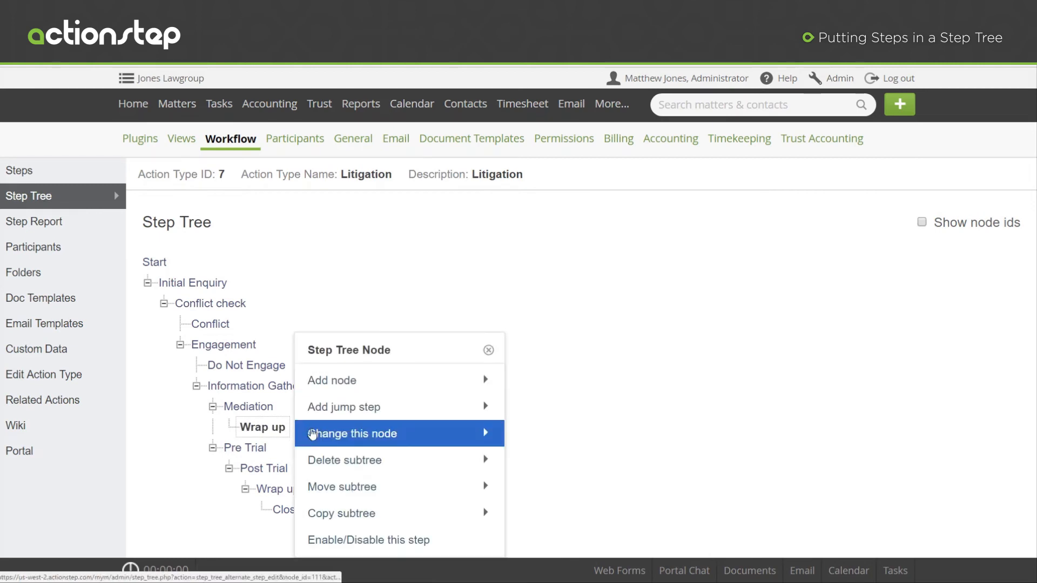
click(352, 388)
click(355, 409)
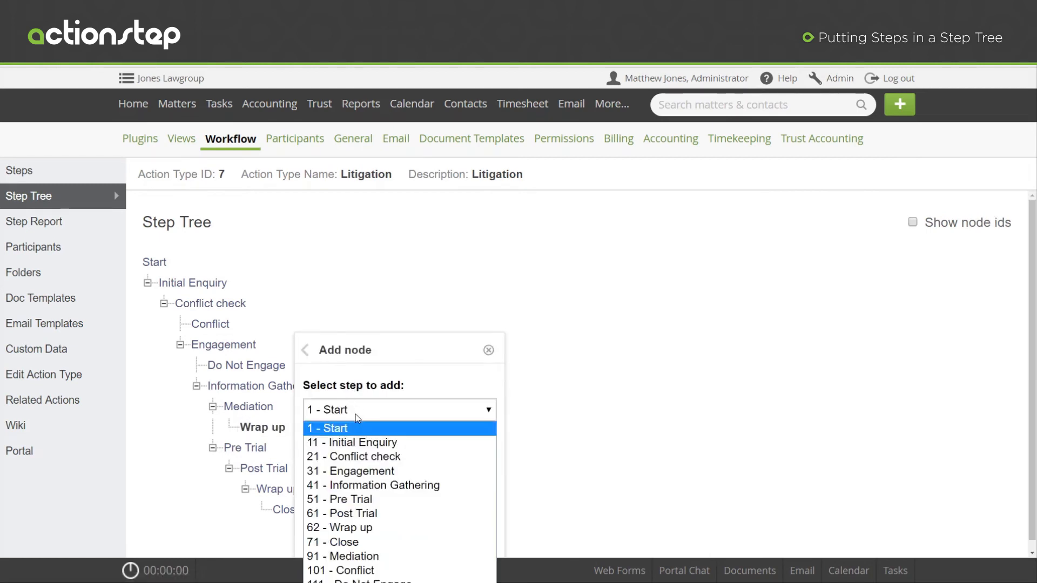
click(357, 541)
click(337, 445)
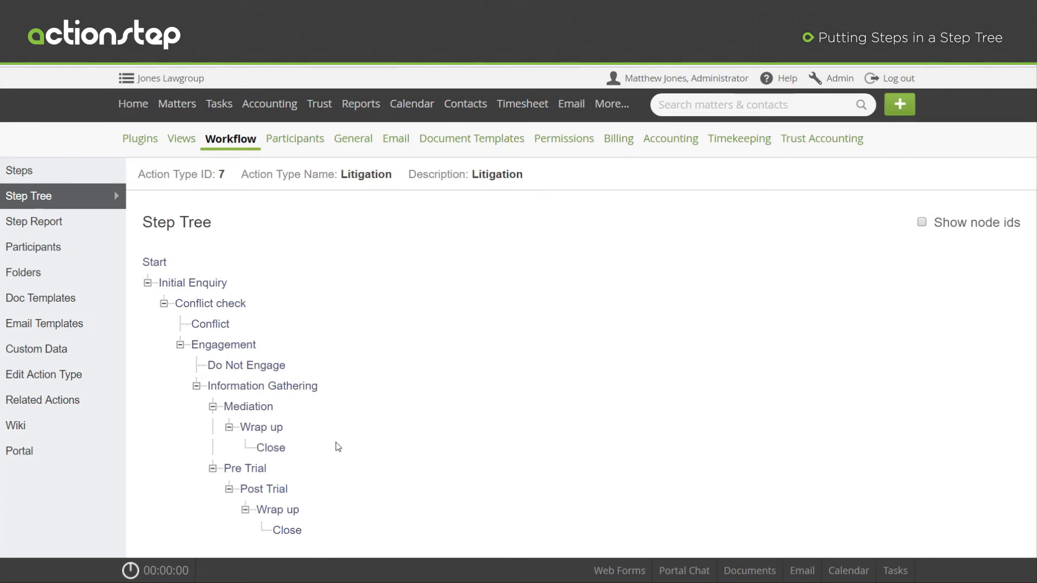
Step: Add a jump step to the Mediation node that leads to Pre Trial [104]
click(257, 413)
click(324, 407)
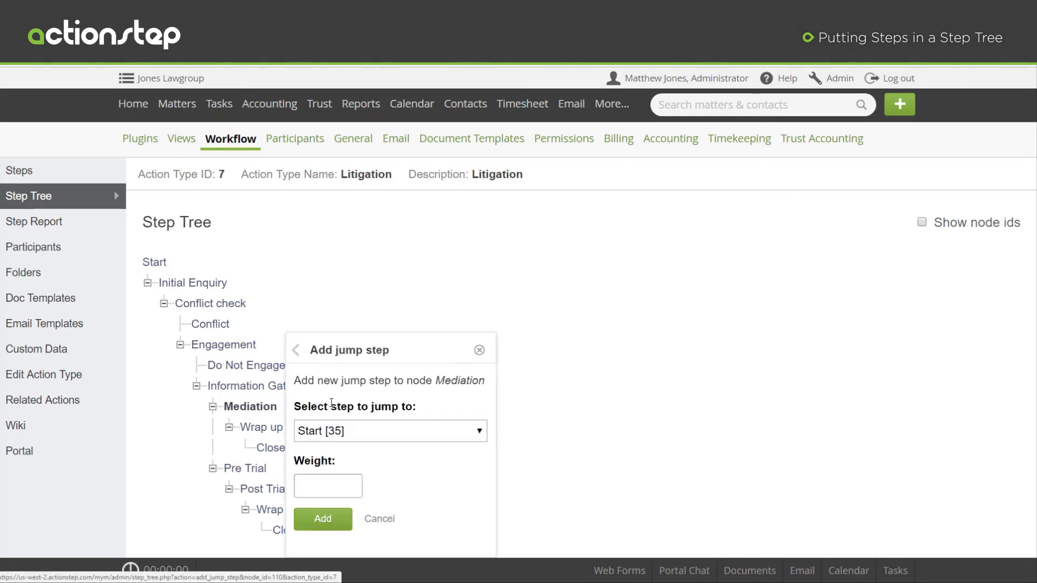
click(379, 439)
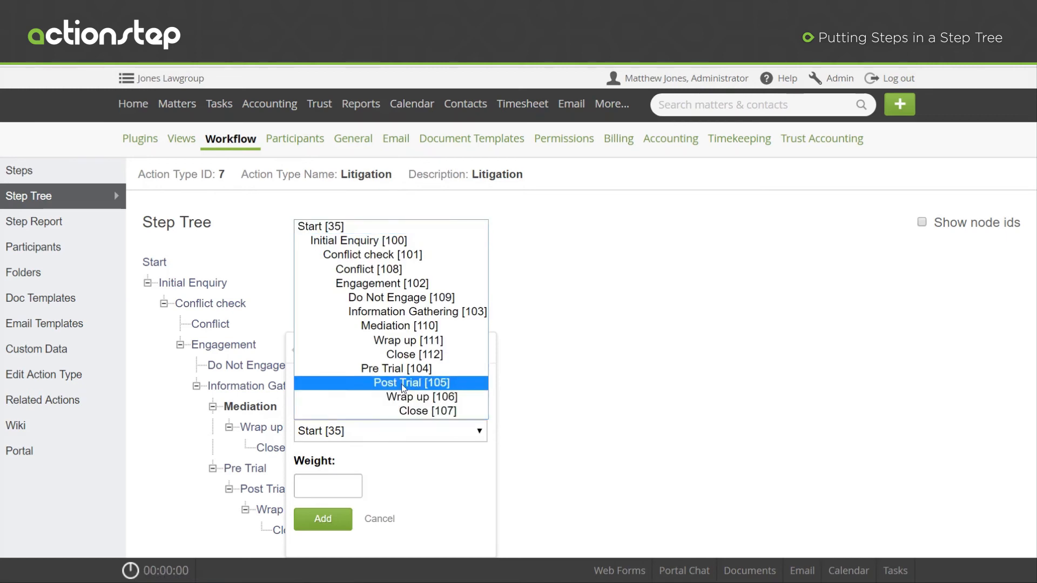
click(401, 370)
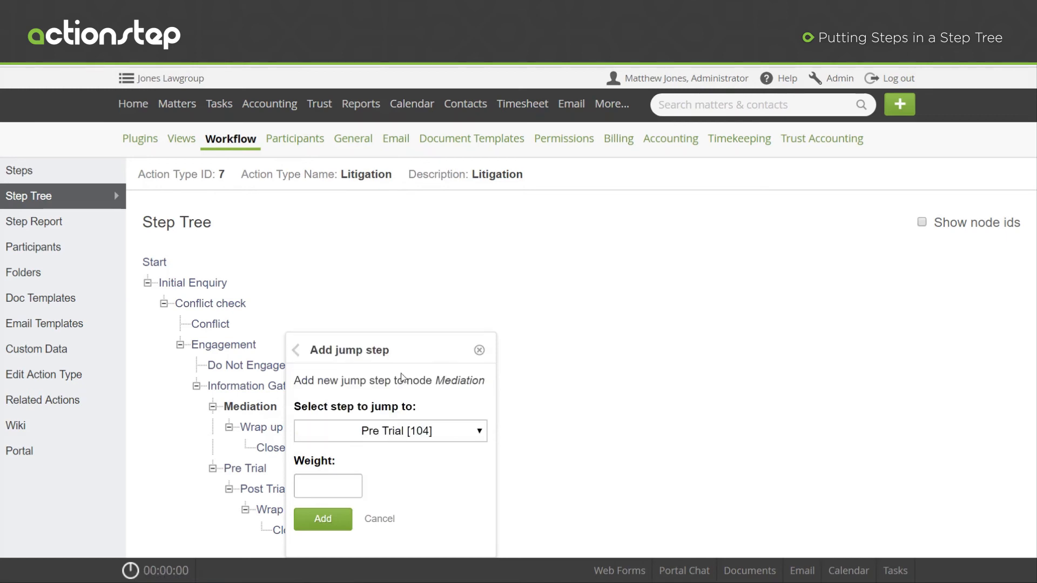
click(332, 520)
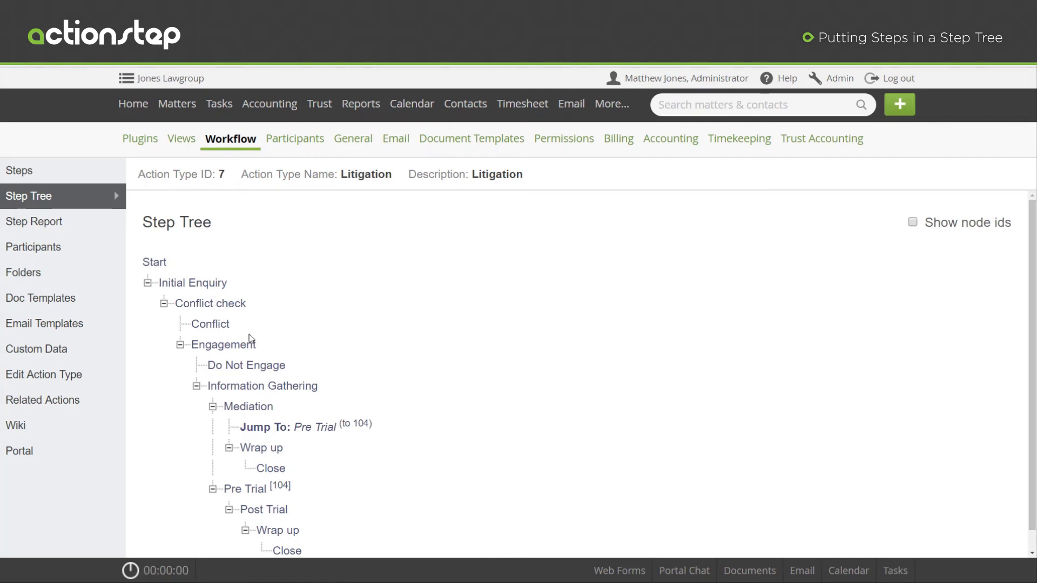
Step: Set the current step weight of the Conflict node to -1
click(216, 327)
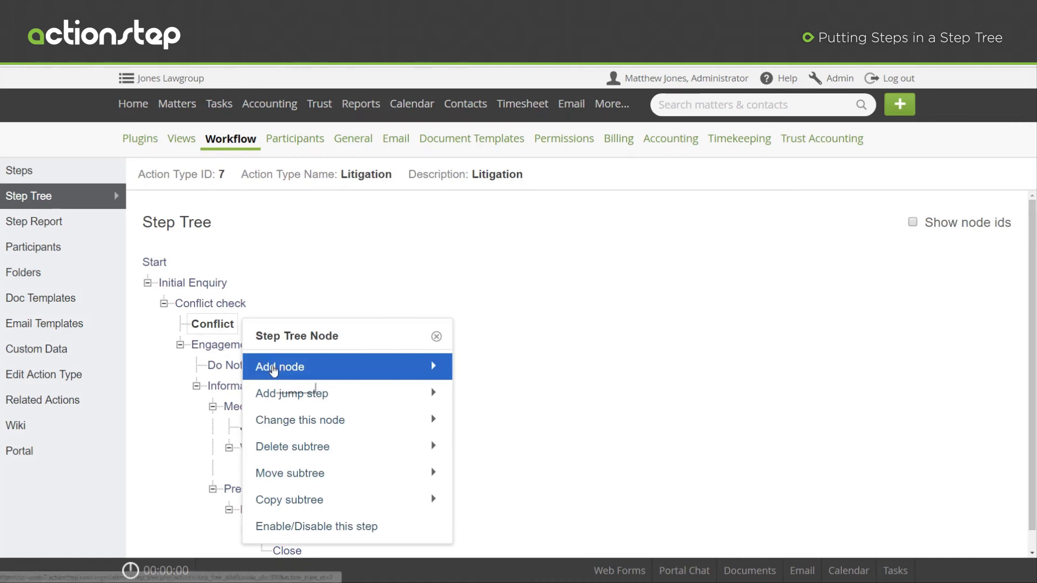
click(294, 421)
click(302, 516)
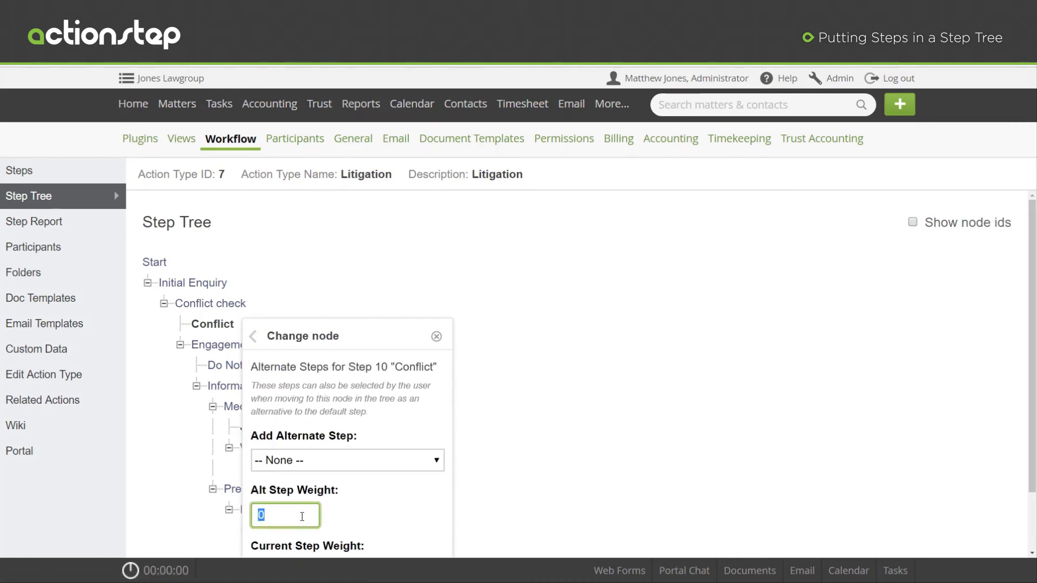
scroll(301, 516, down, 1)
click(289, 492)
text(-1)
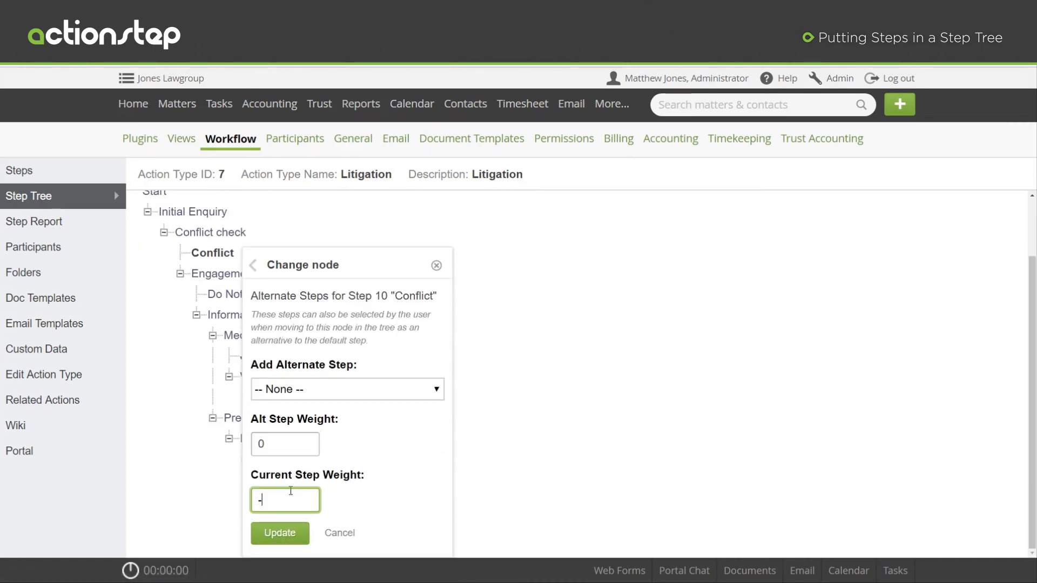
click(280, 533)
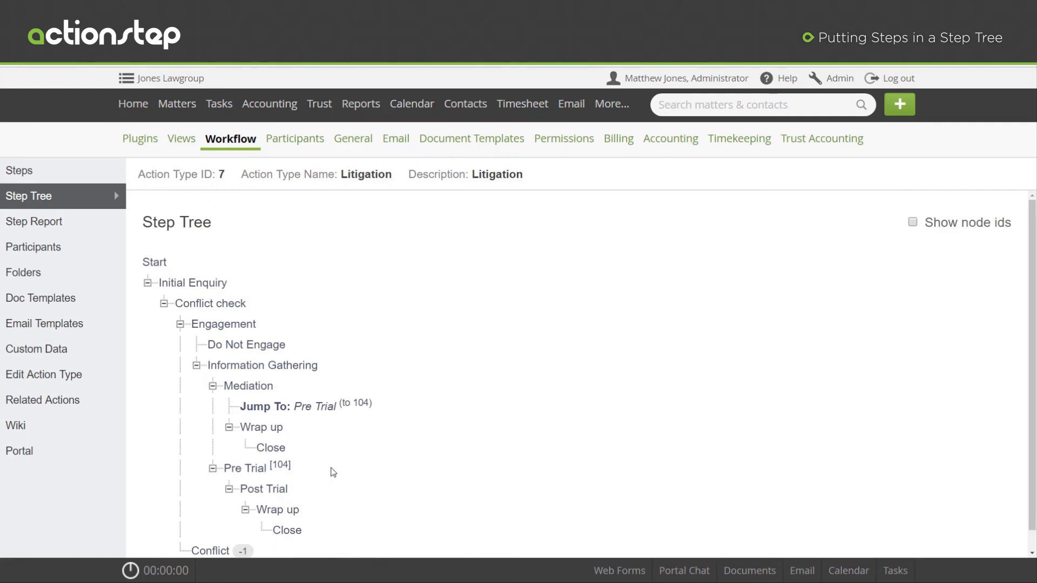
Step: Set the current step weight of the Mediation node to 10
scroll(331, 465, down, 1)
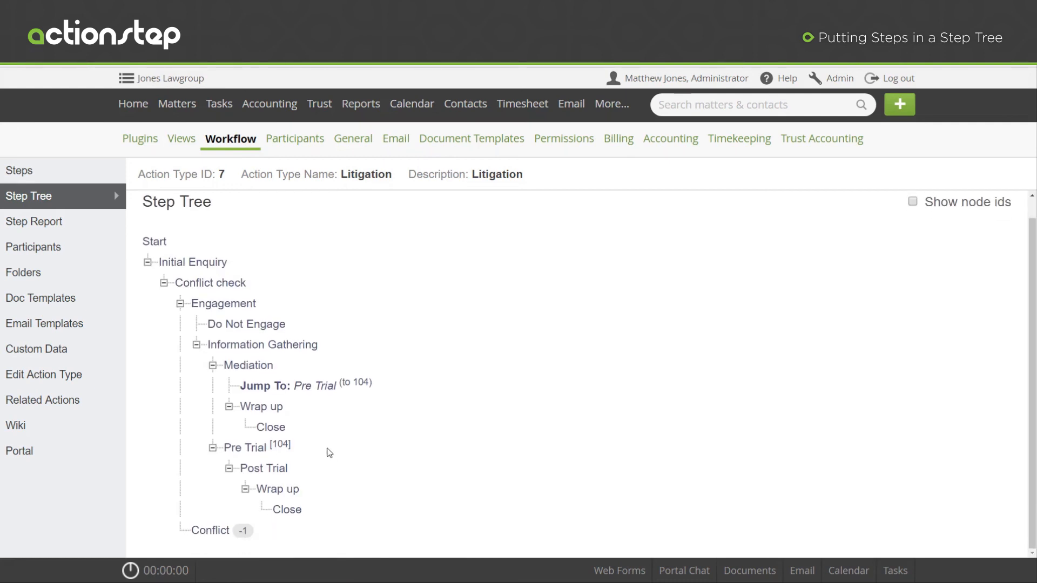
click(264, 370)
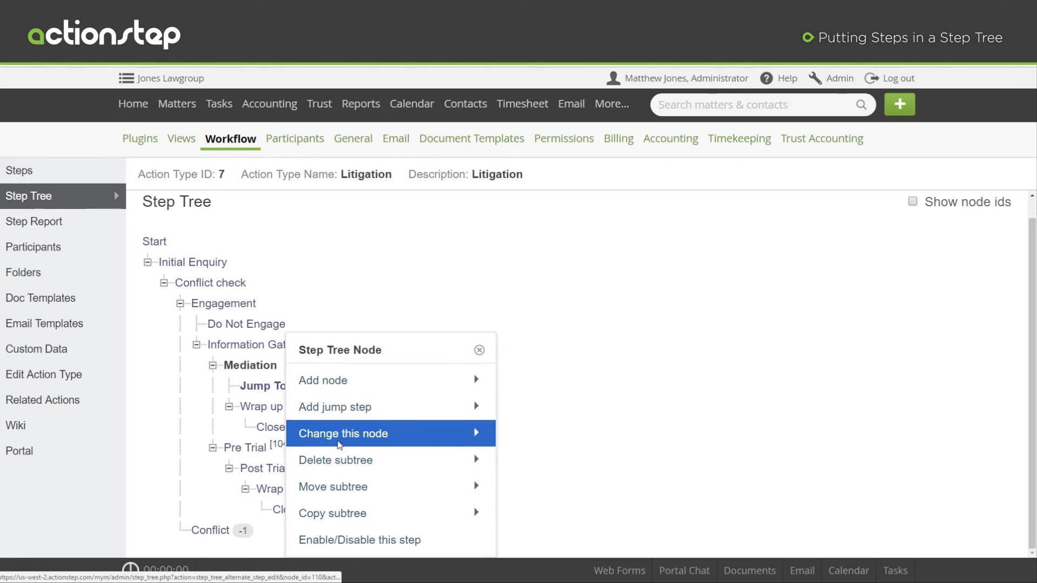
click(320, 444)
double_click(319, 503)
text(10)
click(323, 535)
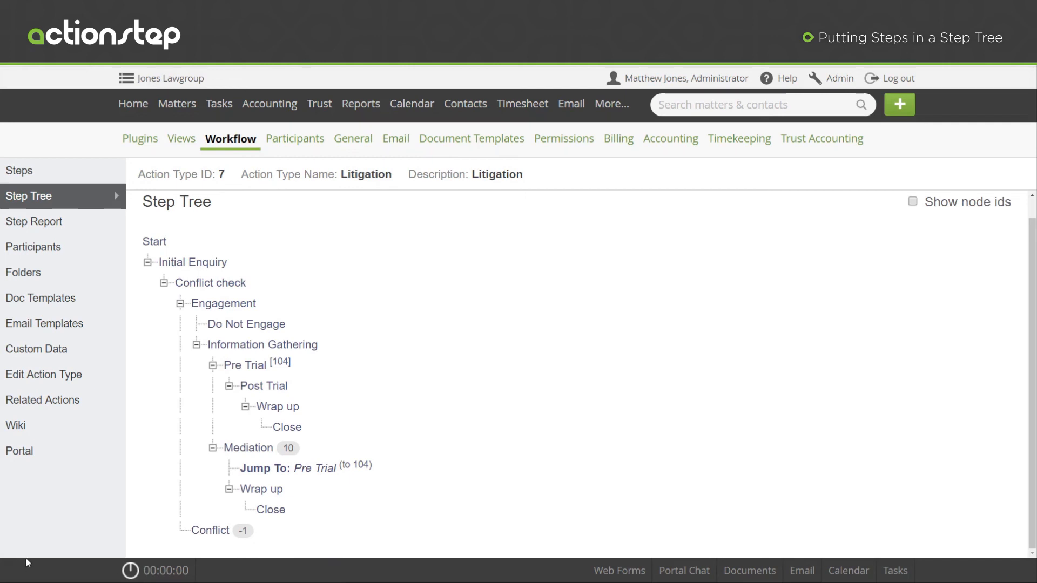
Step: Set the current step weight of the Pre Trial node to 5
click(251, 370)
click(354, 432)
scroll(356, 442, down, 2)
click(347, 494)
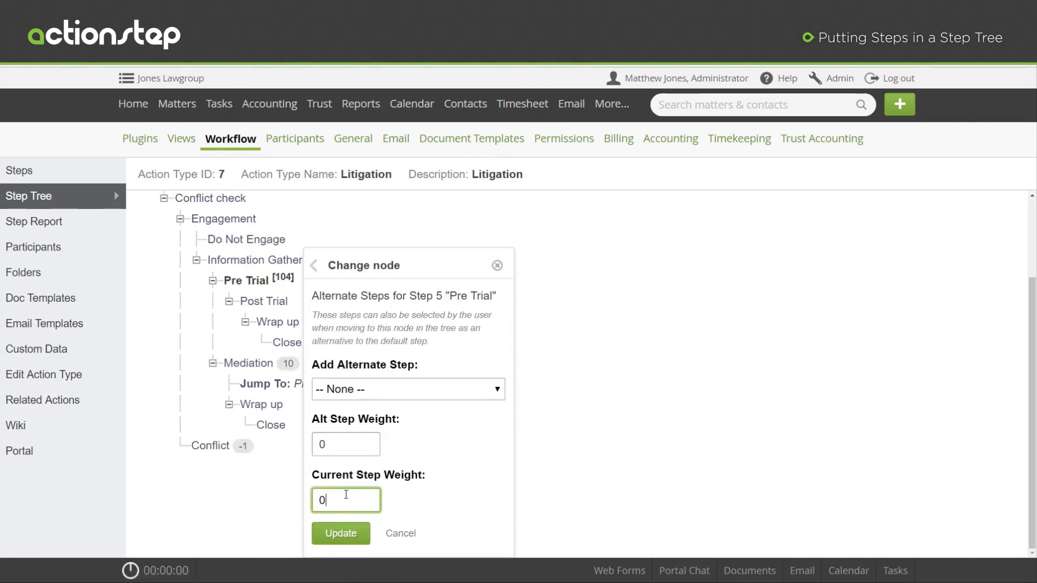
text(5)
click(345, 534)
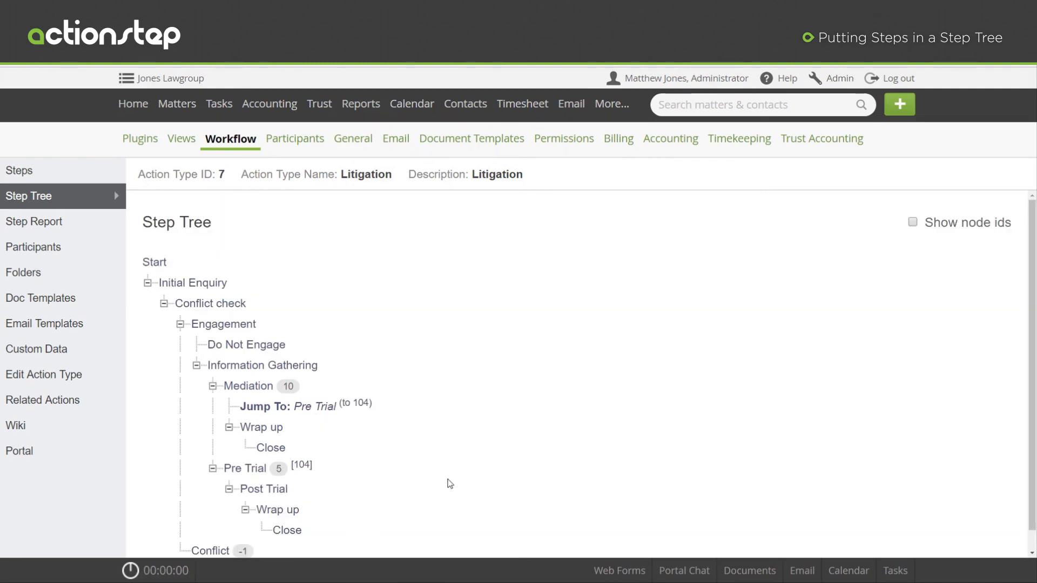